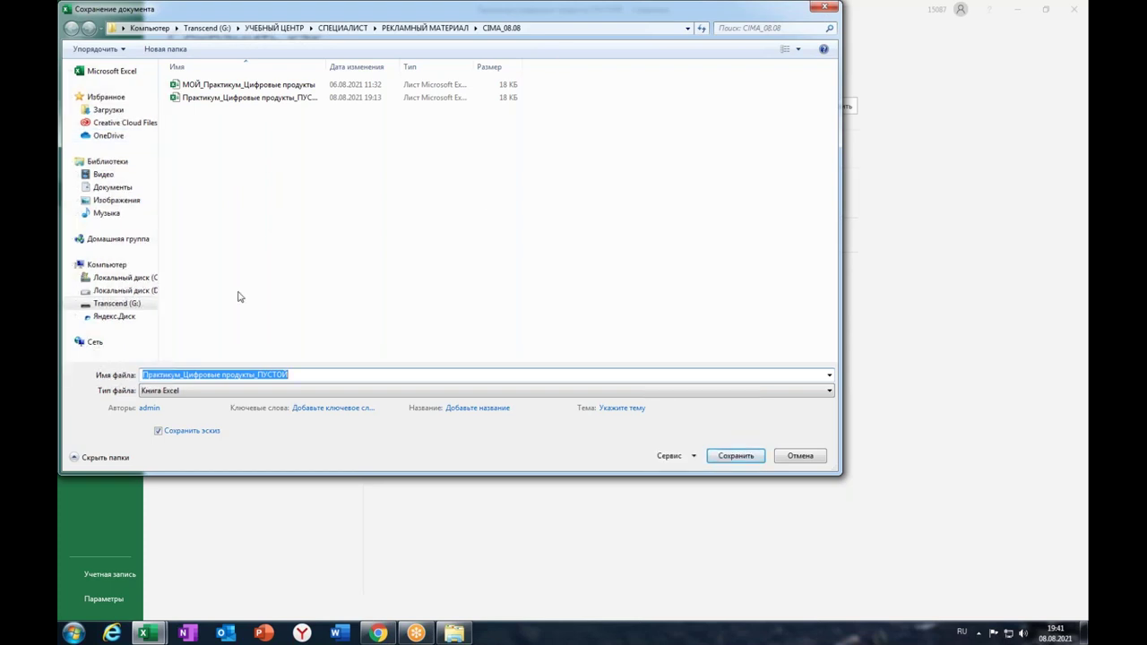
- Set the save location on Transcend (G:) to УЧЕБНЫЙ ЦЕНТР > СПЕЦИАЛИСТ > РЕКЛАМНЫЙ МАТЕРИАЛ > CIMA_08.08
key(Return)
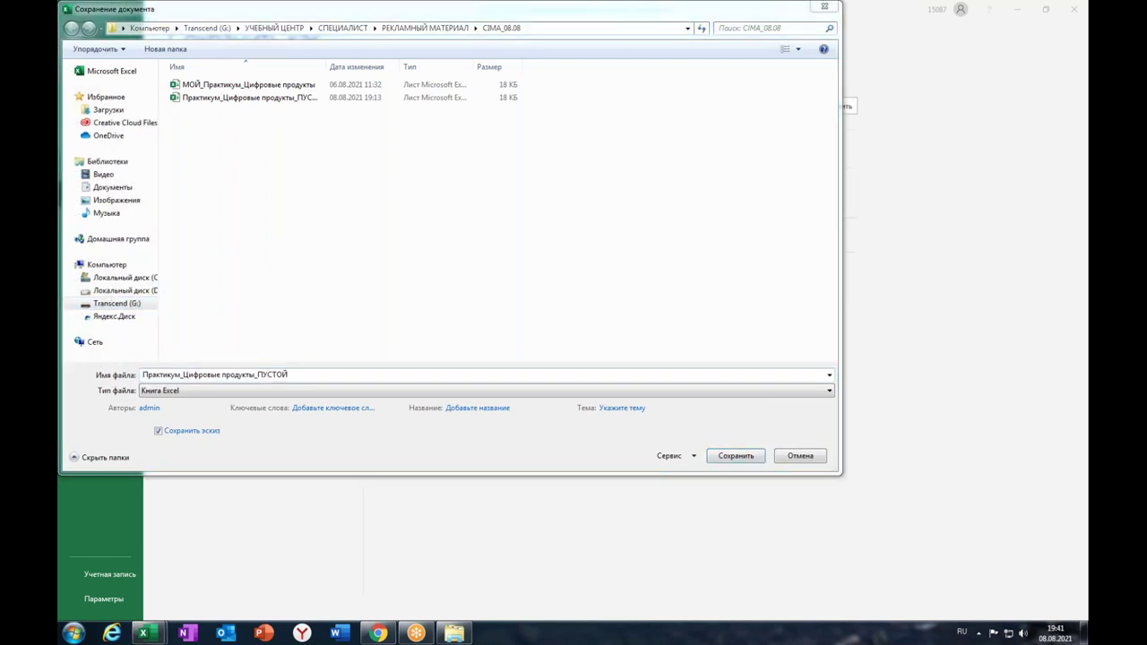
click(121, 303)
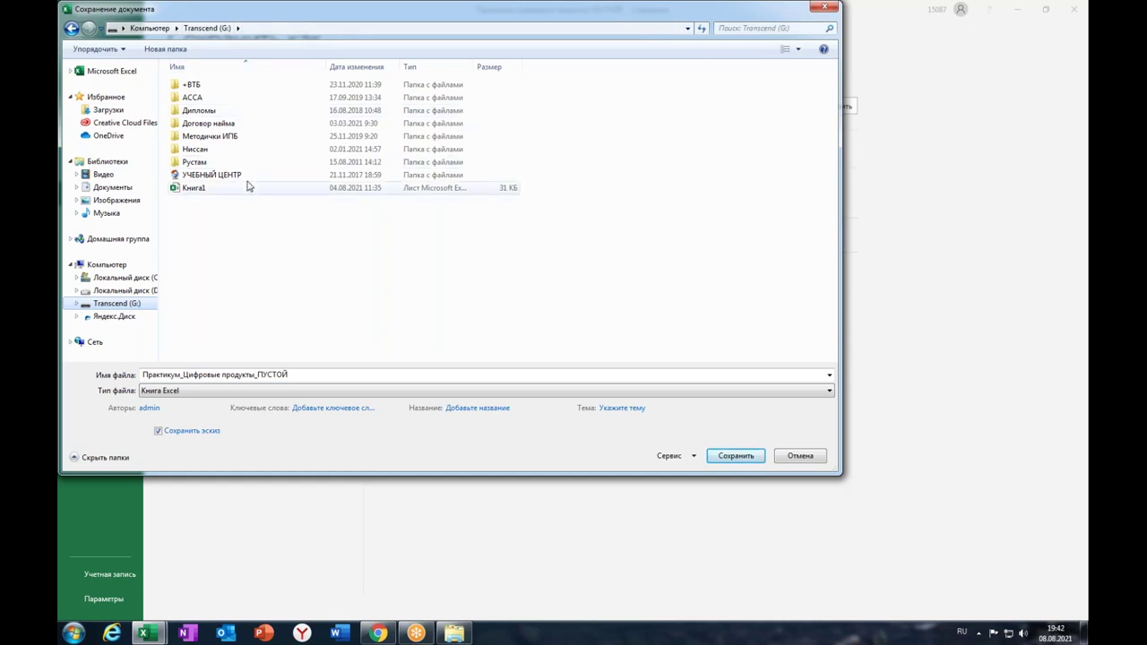
double_click(215, 175)
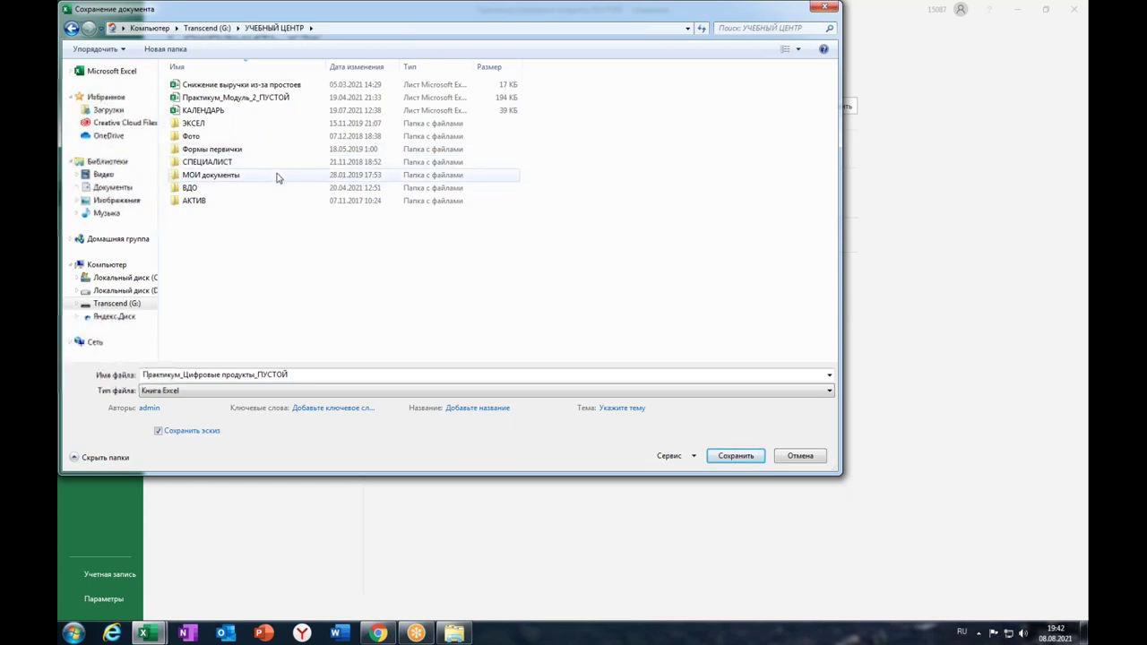
click(216, 165)
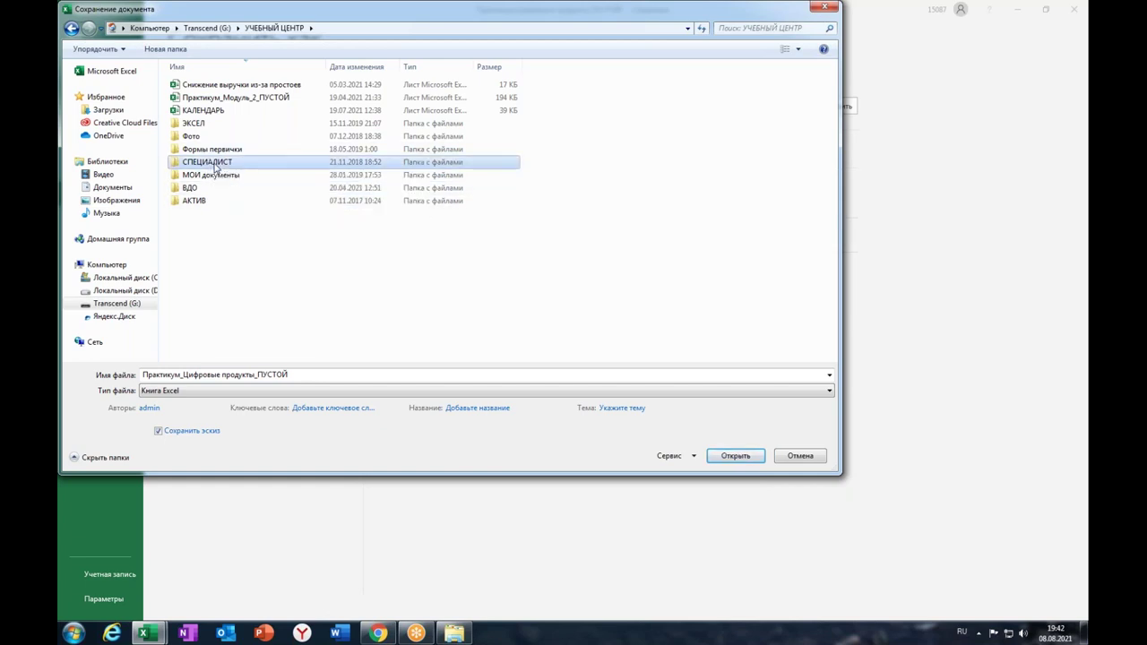
double_click(215, 164)
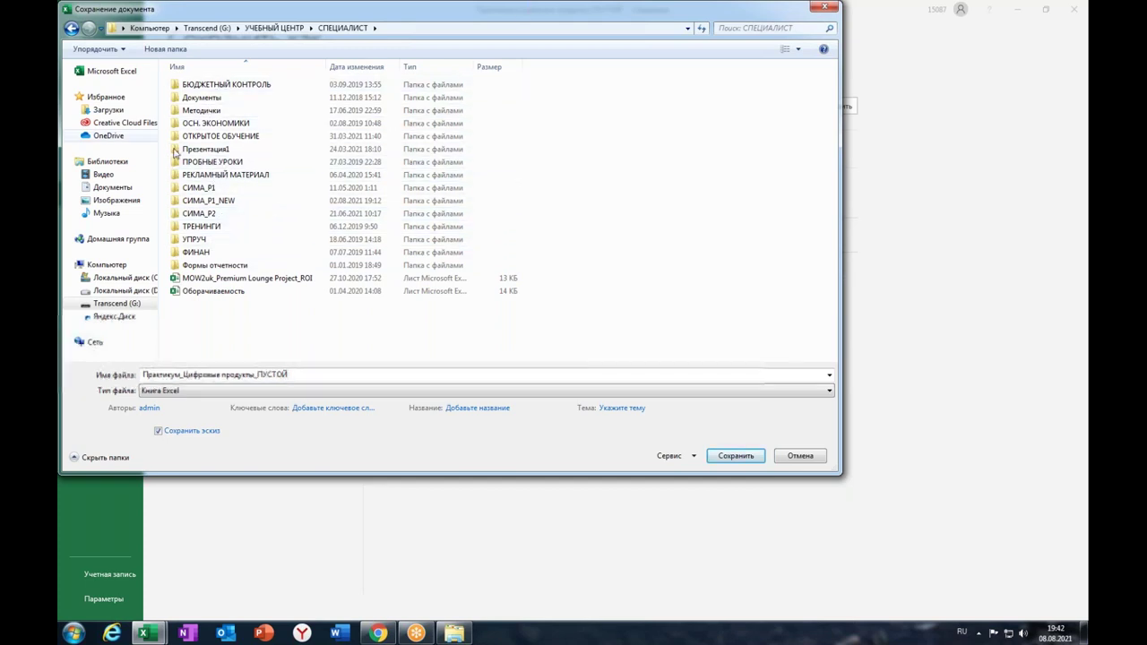
double_click(225, 175)
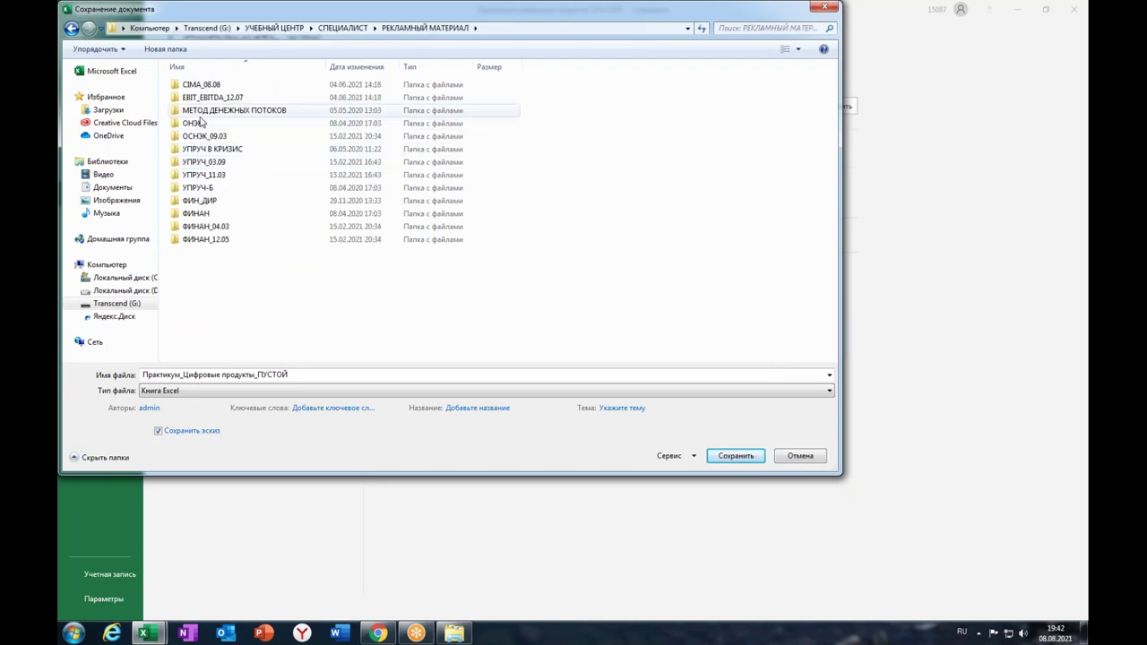
double_click(210, 86)
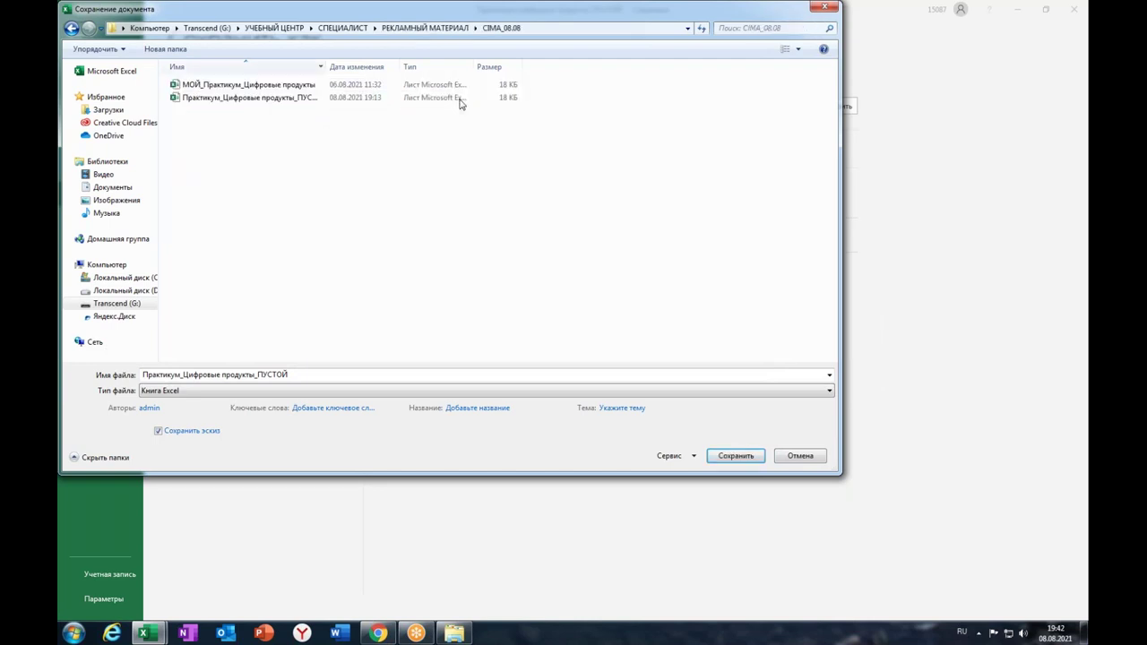
- Save the workbook under the file name Практикум_Цифровые продукты_ЗАПОЛНЕННЫЙ
click(259, 374)
click(259, 374)
drag(259, 374, 320, 375)
text(ЗП)
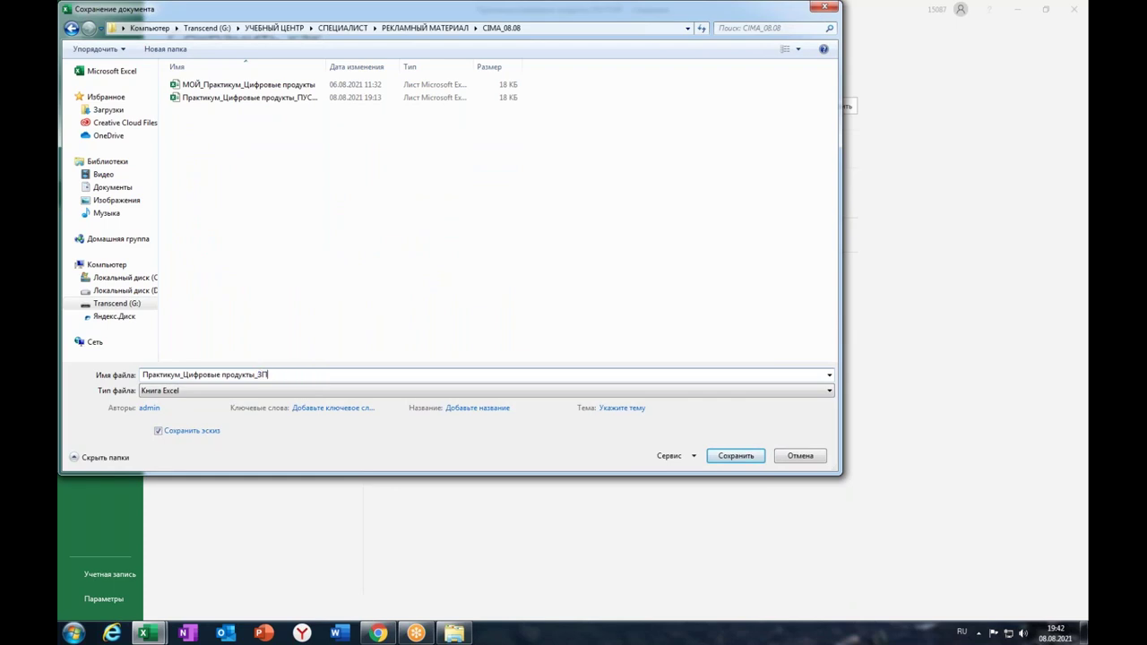
key(BackSpace)
text(АПОЛНЕННЫЙ)
click(735, 456)
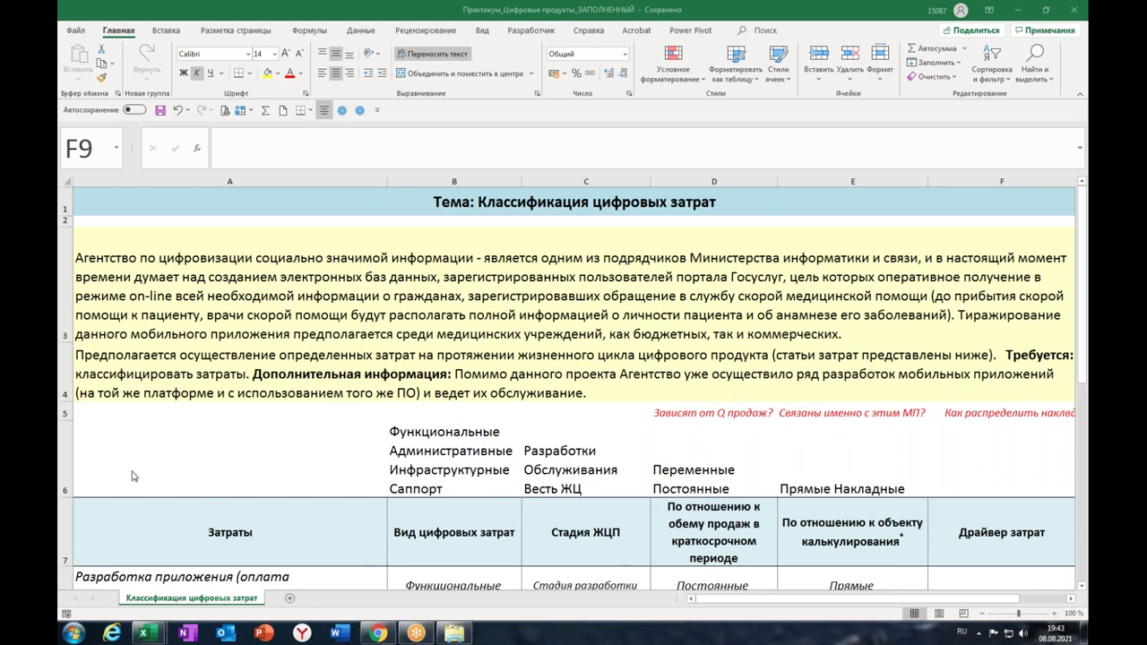
- Close the completed workbook and bring up the desktop
key(alt+shift)
click(1073, 10)
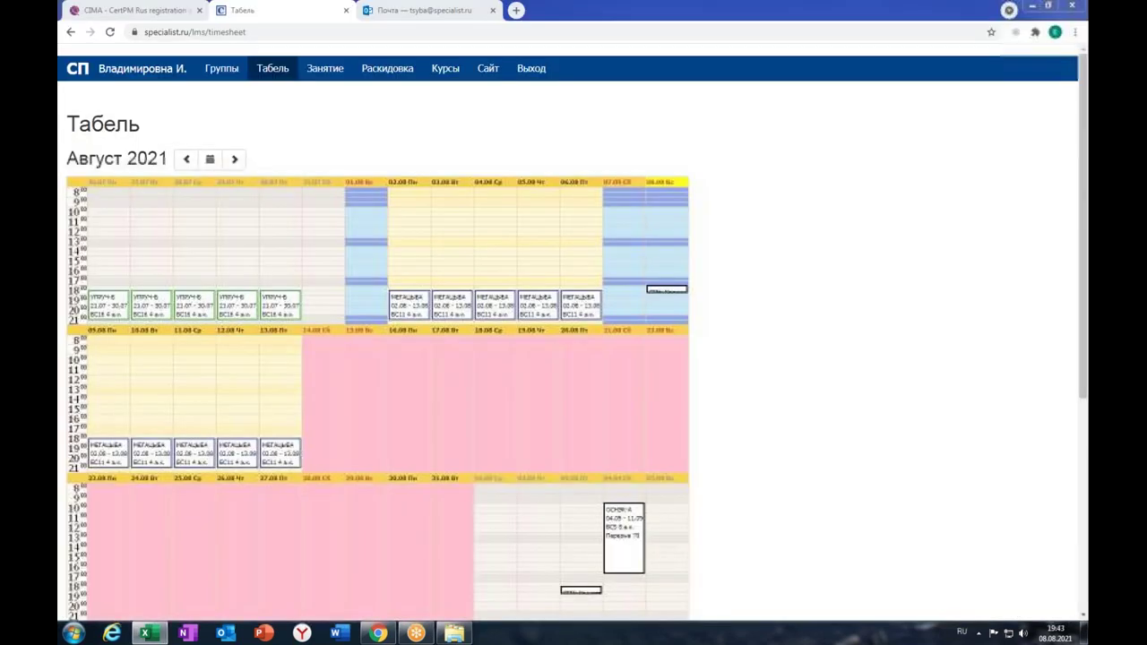
click(378, 634)
click(378, 634)
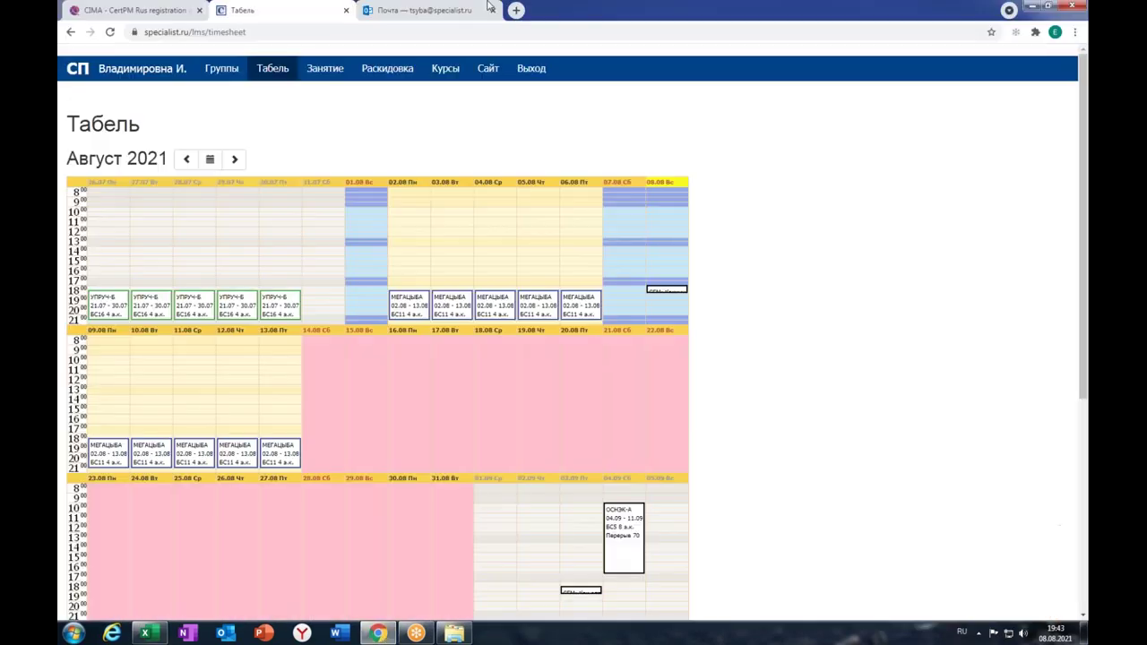
key(super+d)
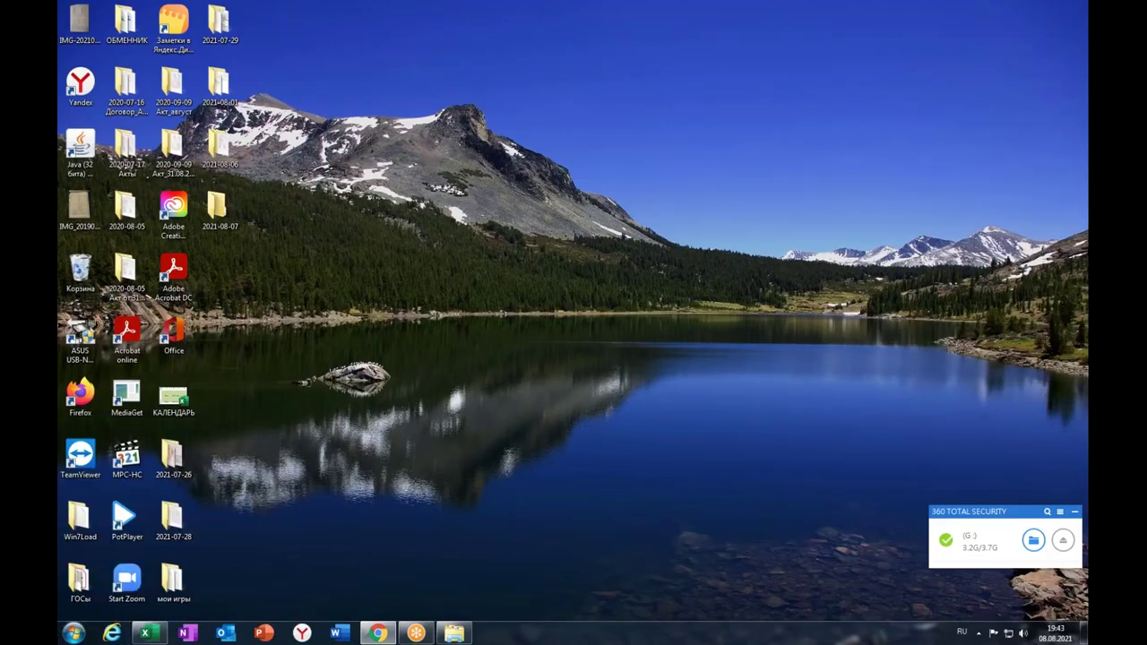
- Switch to Google Drive in Chrome, give anyone with the link viewer access to the Себестоимость цифровых продуктов presentation, and copy its link
key(alt+shift)
key(alt+shift)
key(alt+Tab)
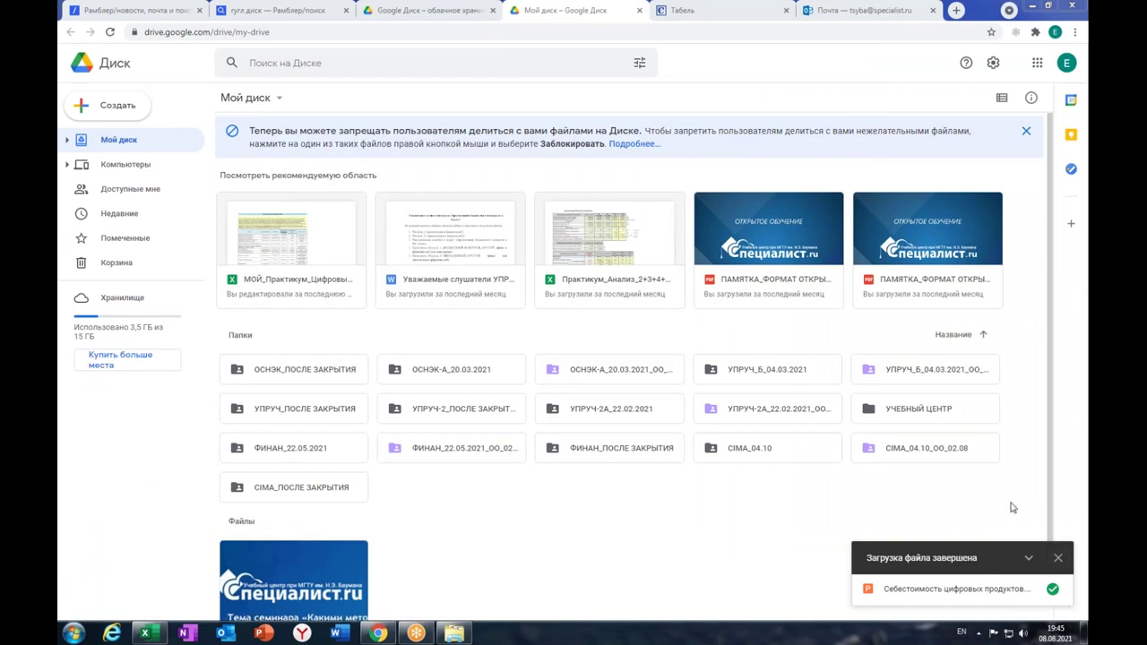
key(alt+shift)
scroll(991, 519, down, 2)
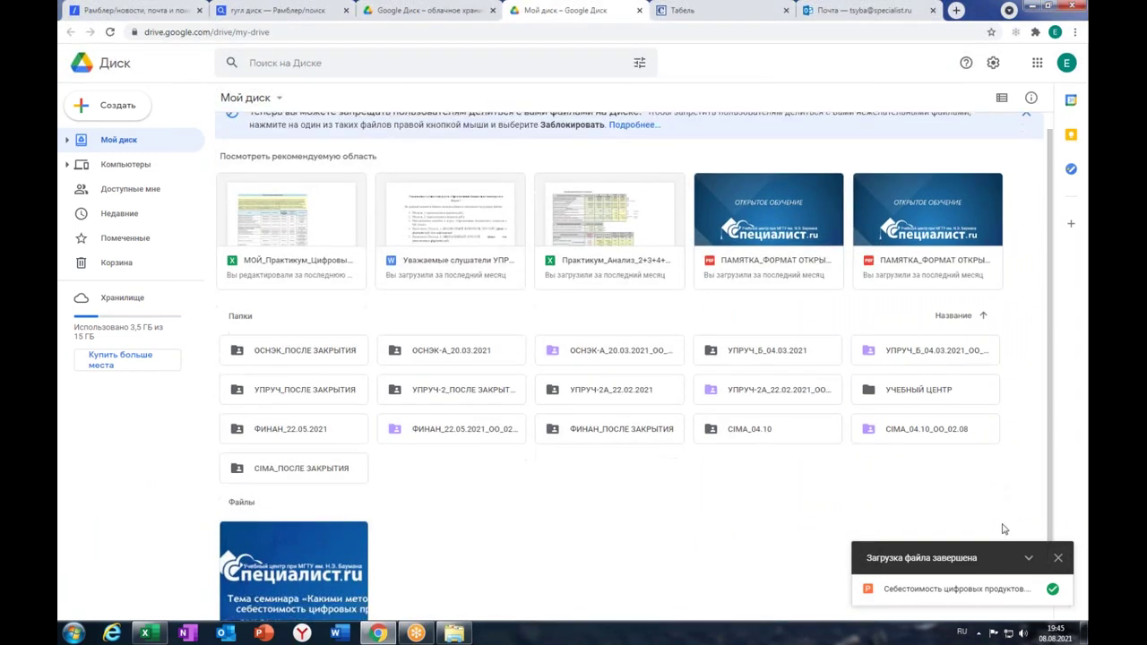
right_click(307, 518)
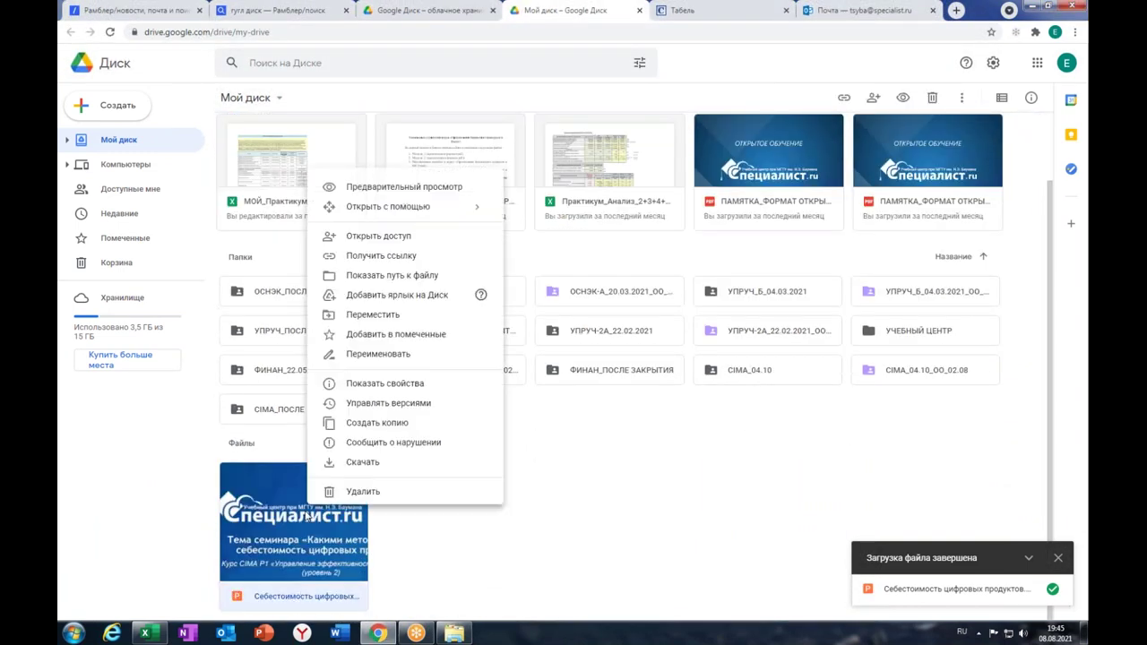
mouse_move(387, 209)
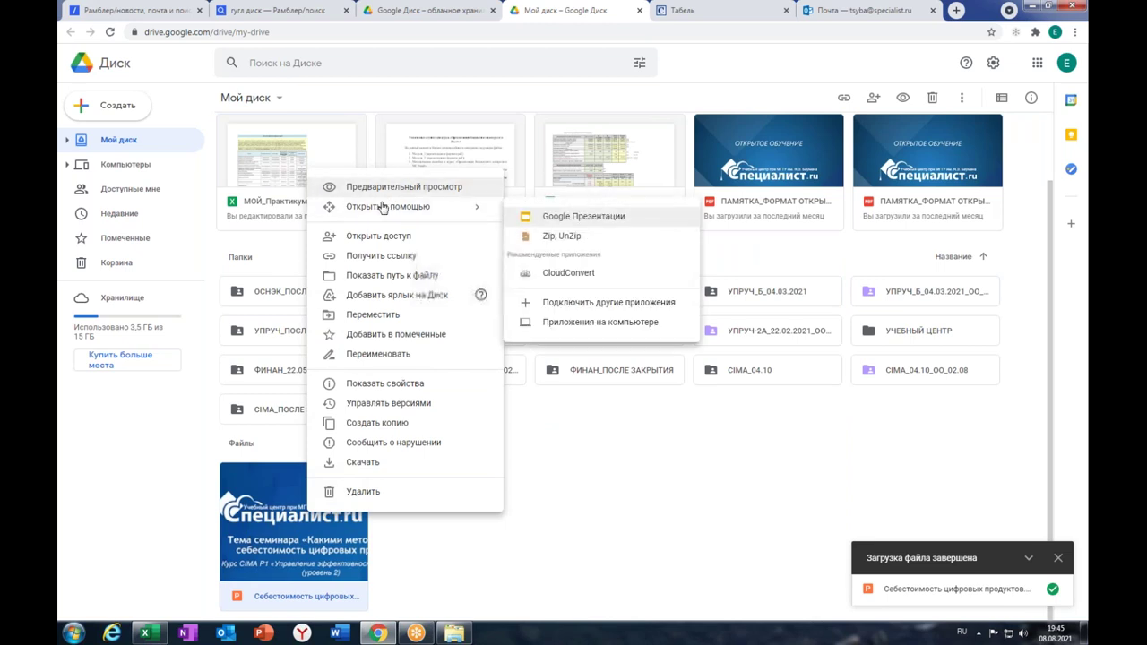
click(387, 238)
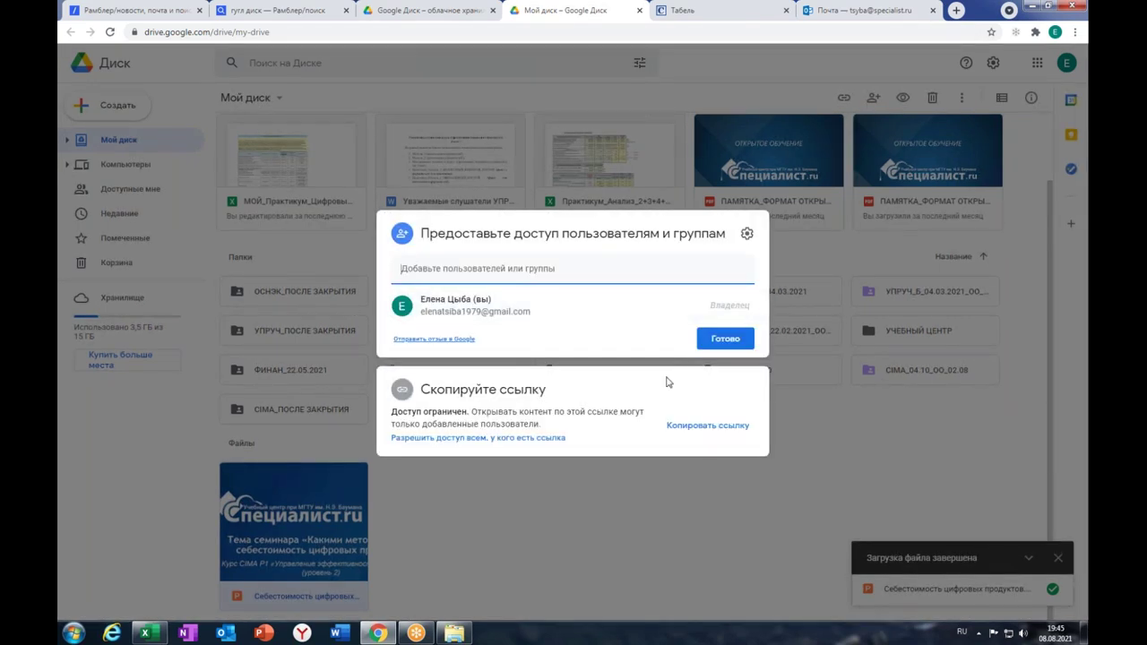
click(478, 437)
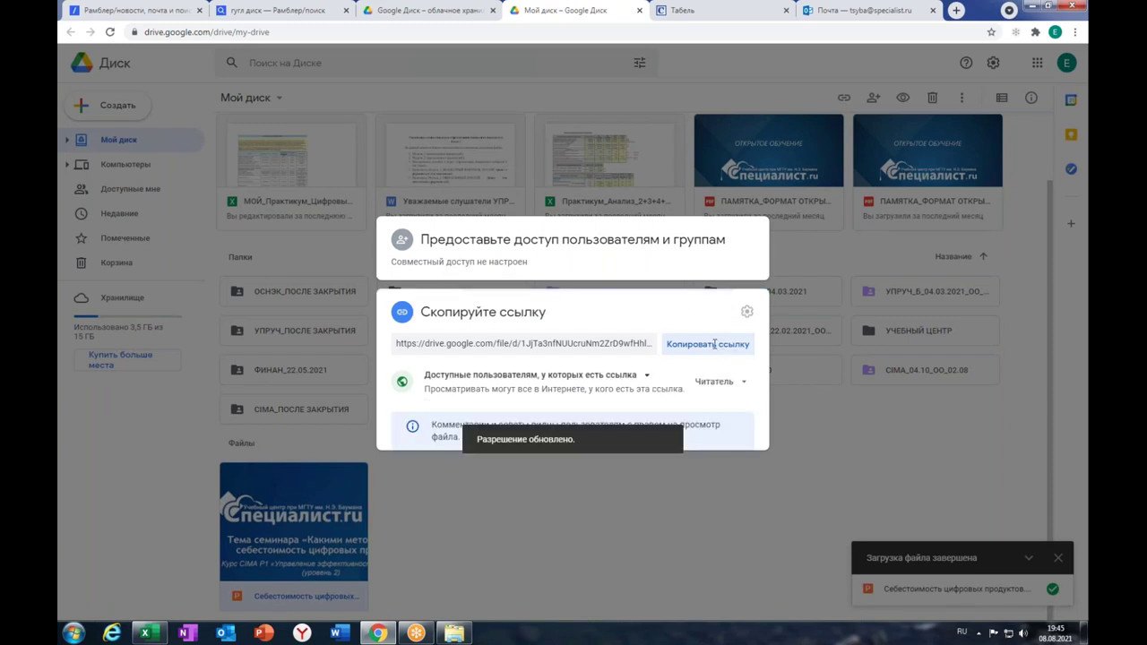
click(693, 328)
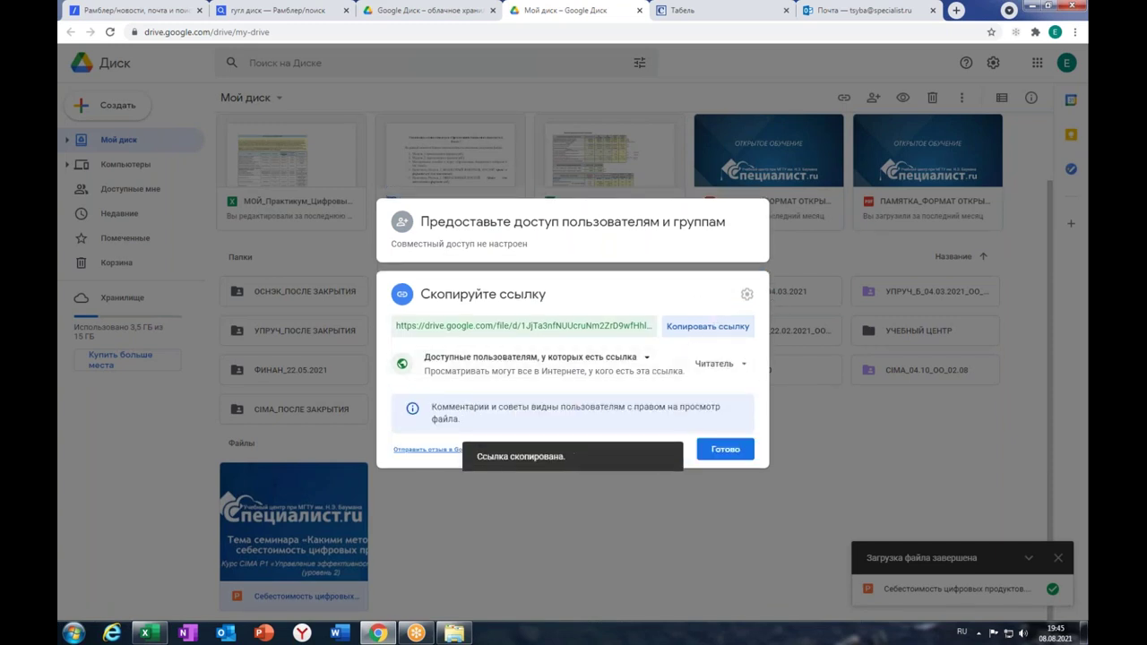
key(alt+shift)
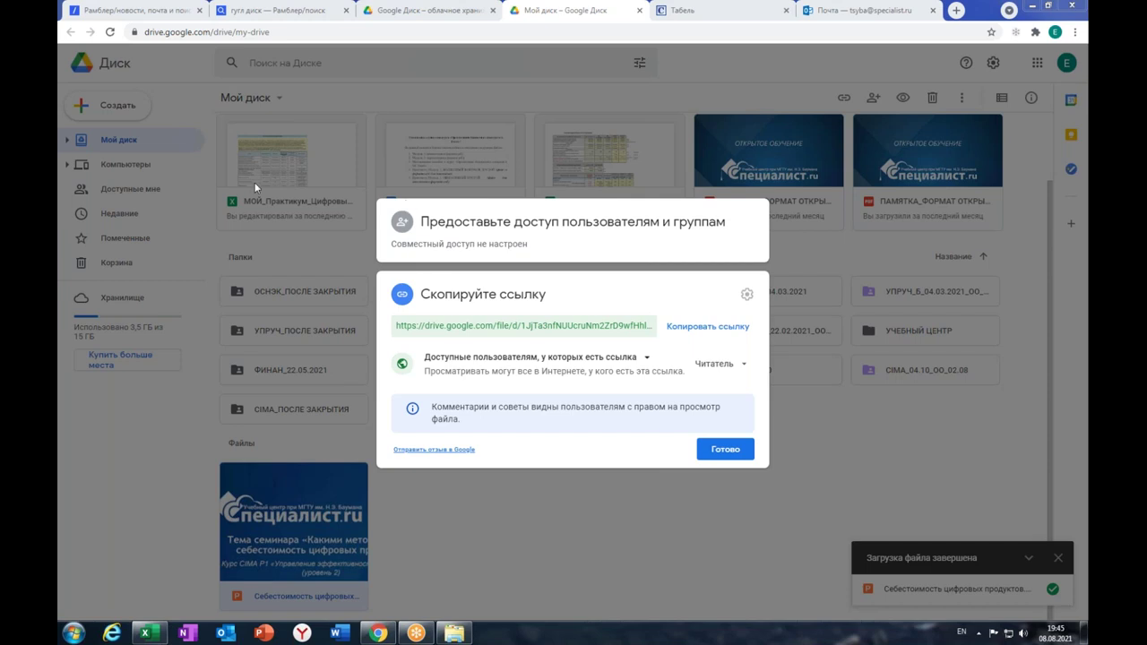
click(735, 452)
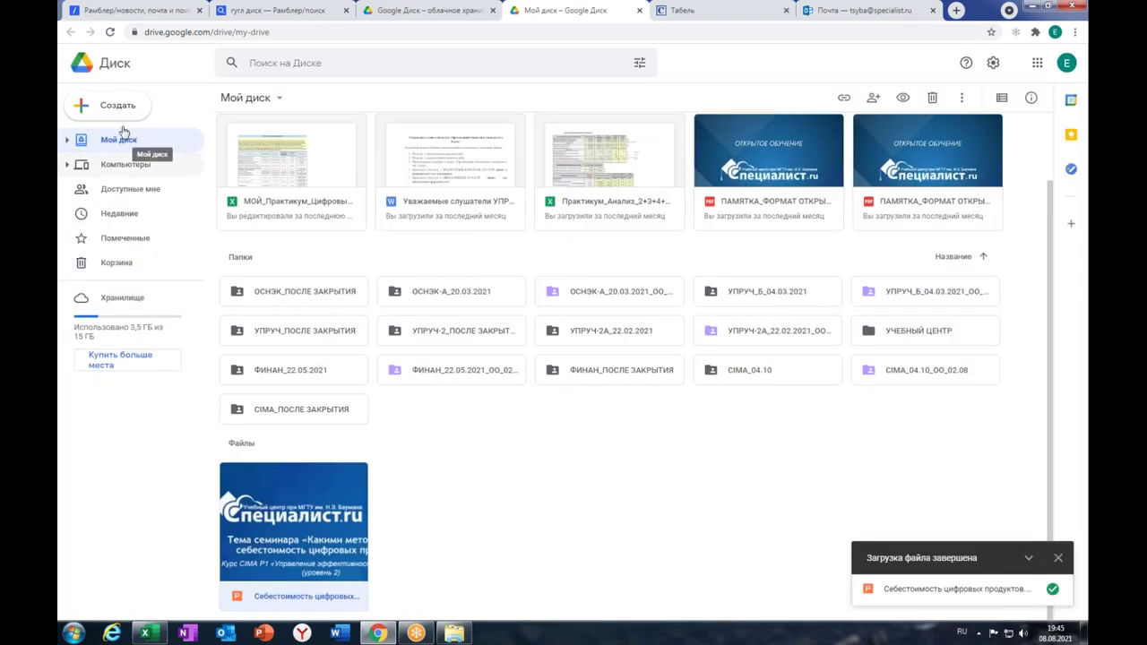
- Upload the Практикум_Цифровые продукты_ЗАПОЛНЕННЫЙ workbook from the CIMA_08.08 folder to My Drive
click(108, 105)
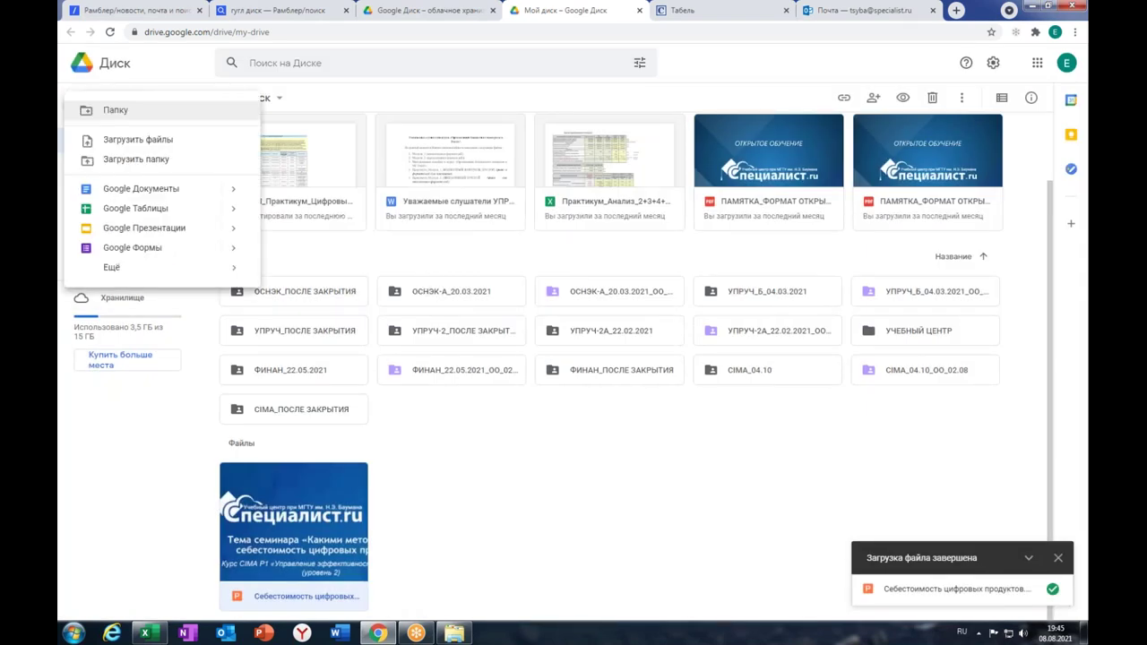
click(143, 142)
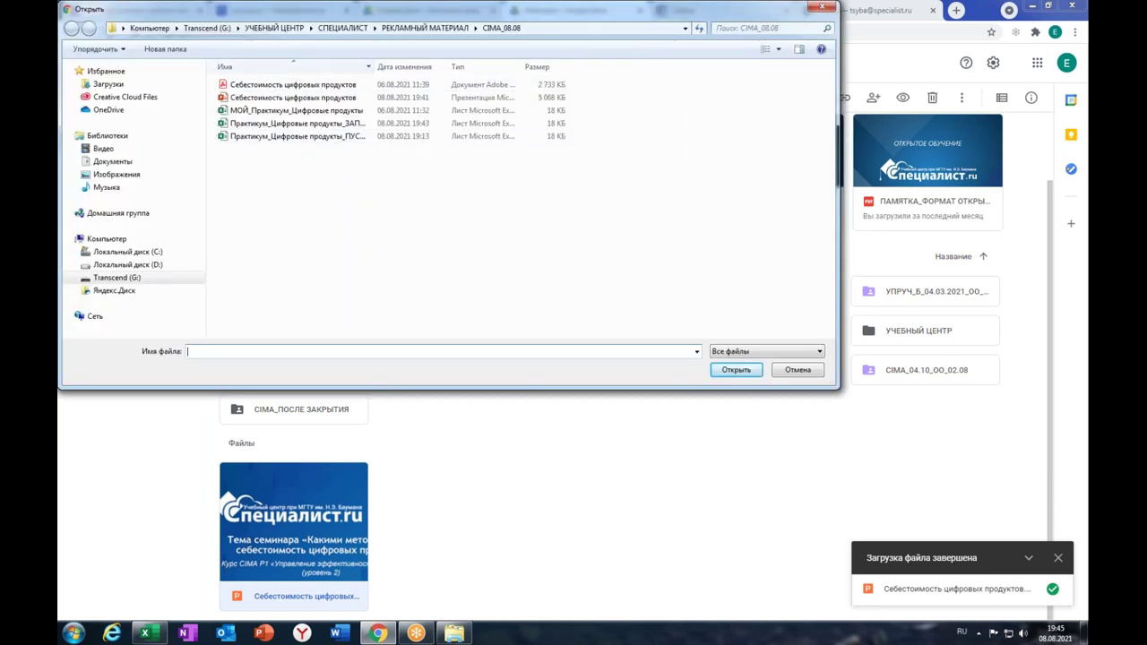
drag(373, 66, 431, 66)
click(341, 126)
click(736, 369)
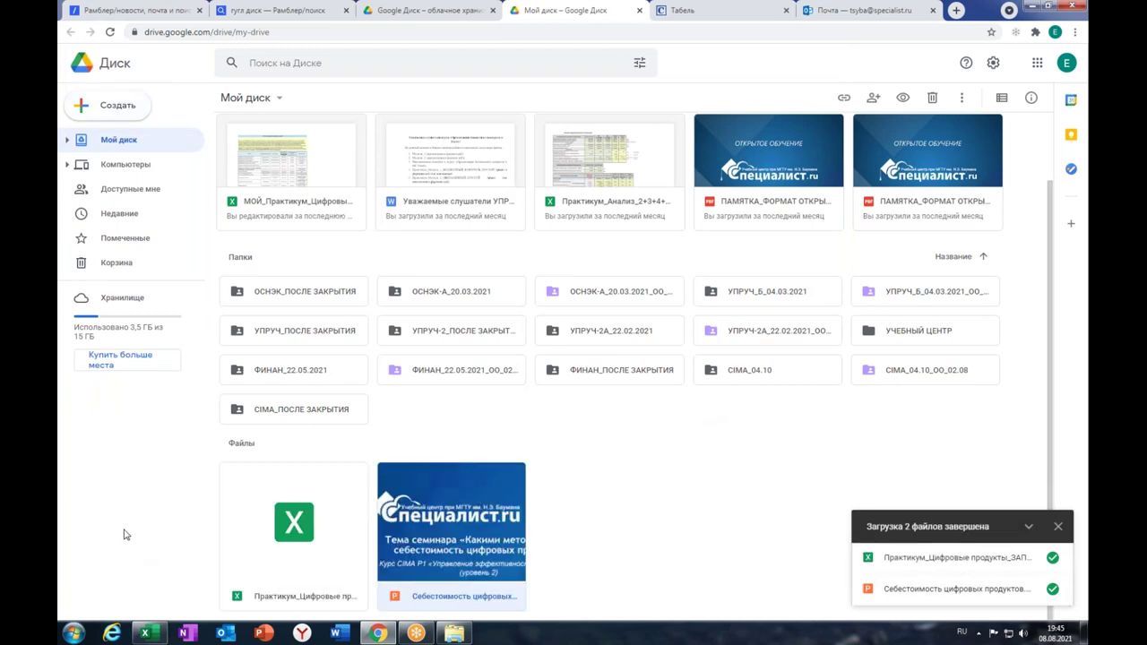
- Give anyone with the link viewer access to the uploaded Практикум workbook, copy its link and finish sharing
click(287, 503)
right_click(287, 503)
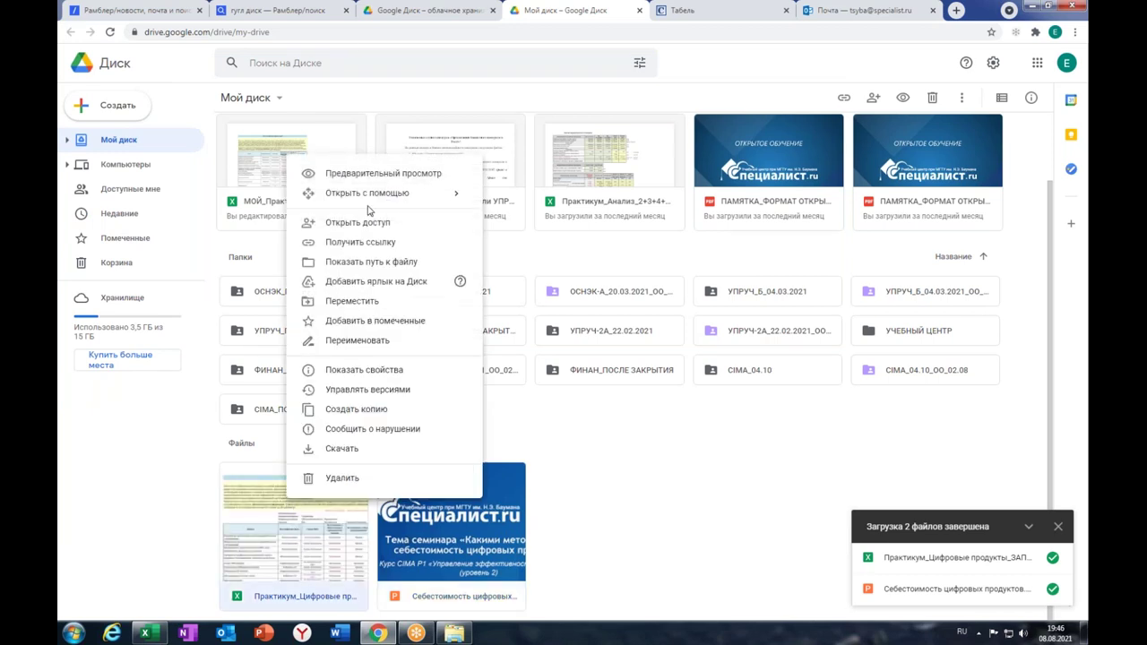
click(372, 226)
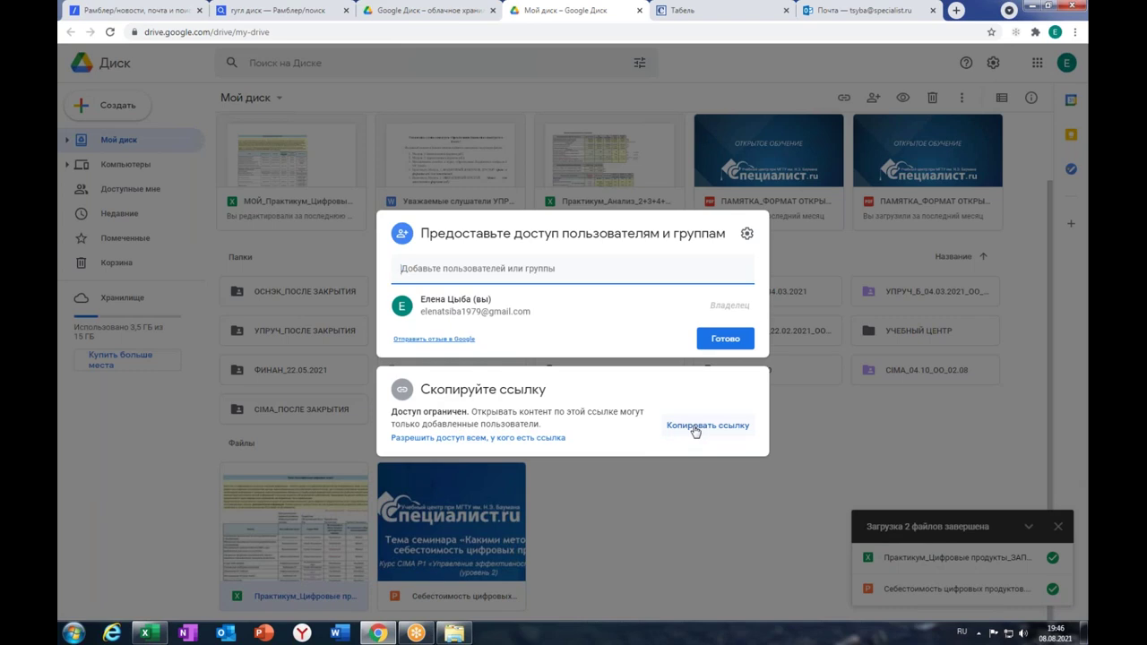
click(473, 439)
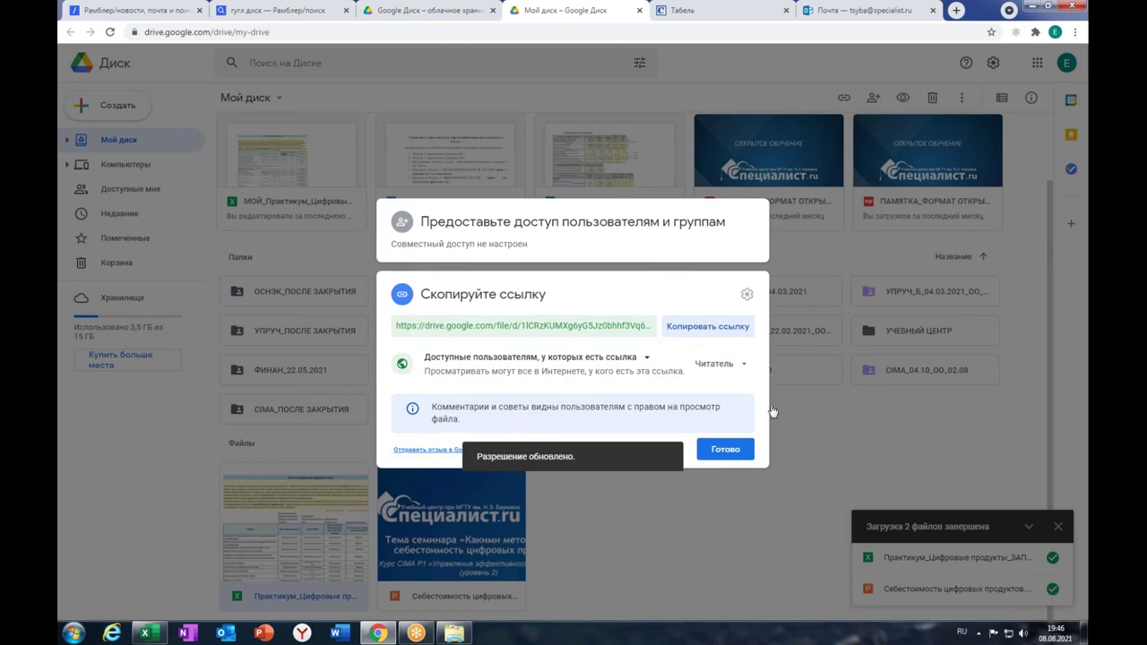
key(Return)
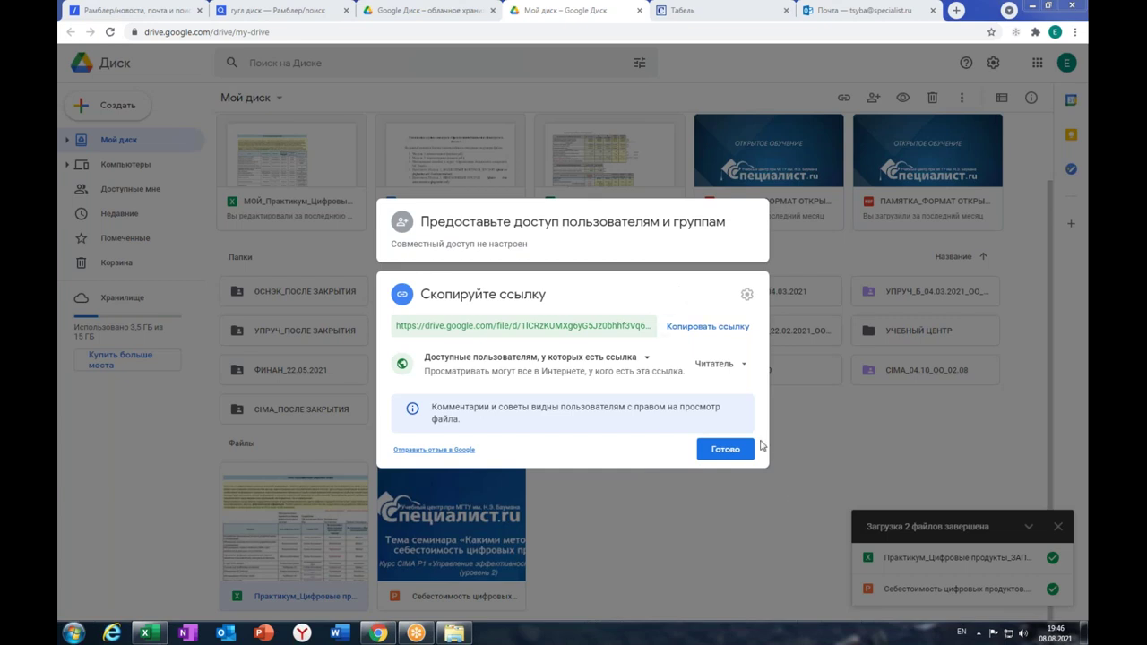
click(726, 450)
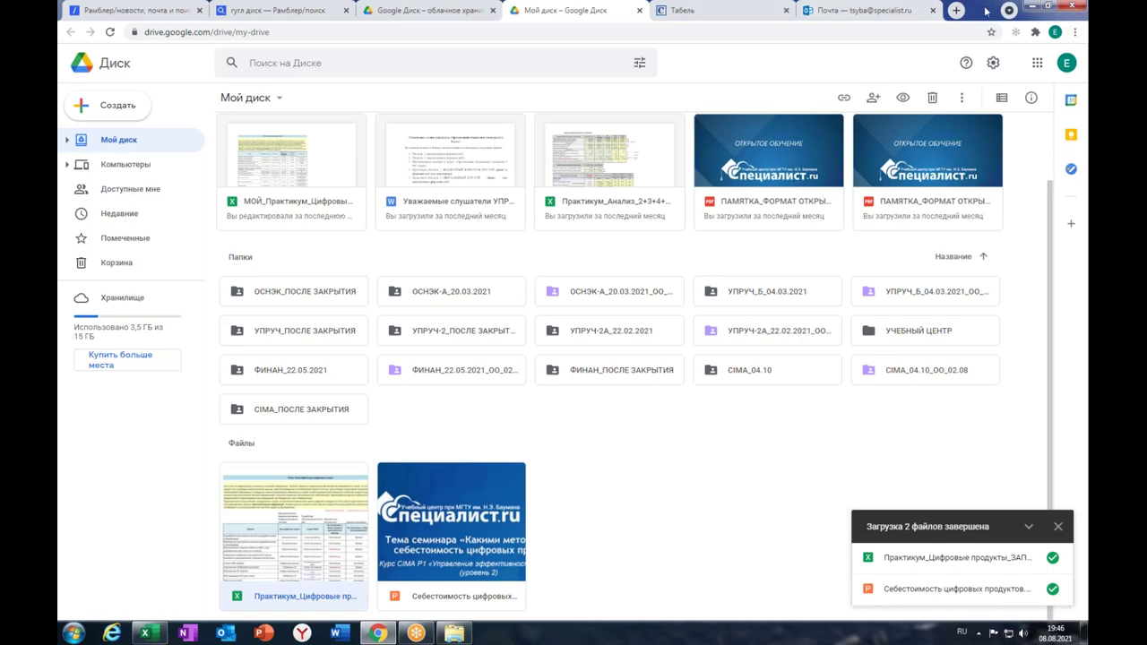
- Minimise the browser window to return to the desktop
click(1030, 7)
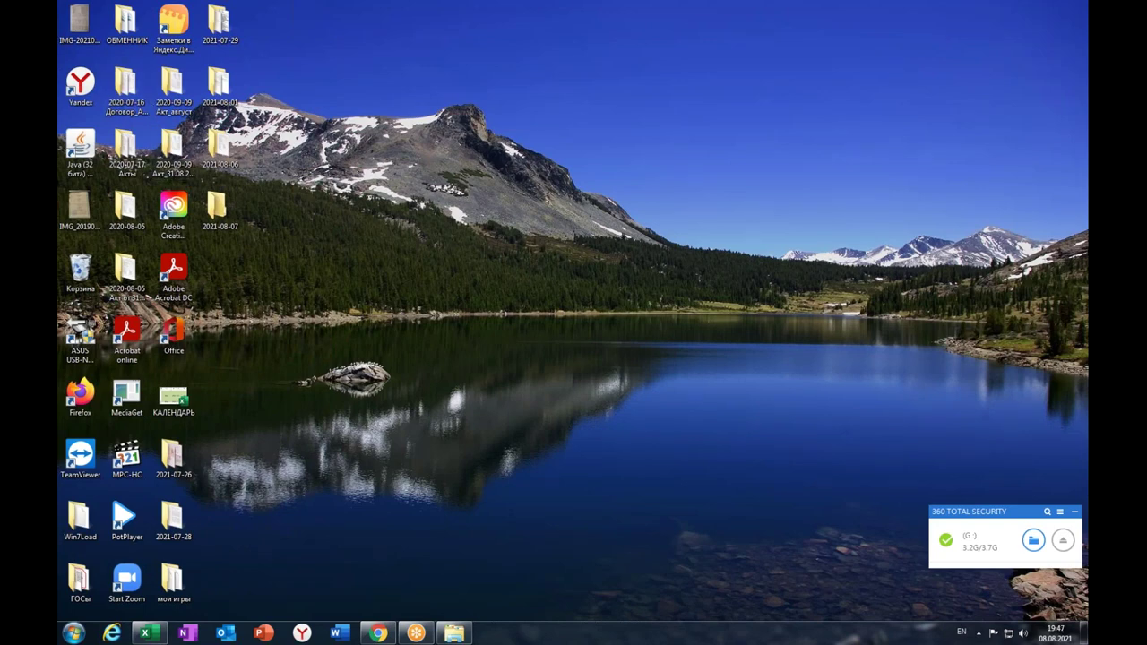
click(378, 633)
key(alt+shift)
key(alt+shift)
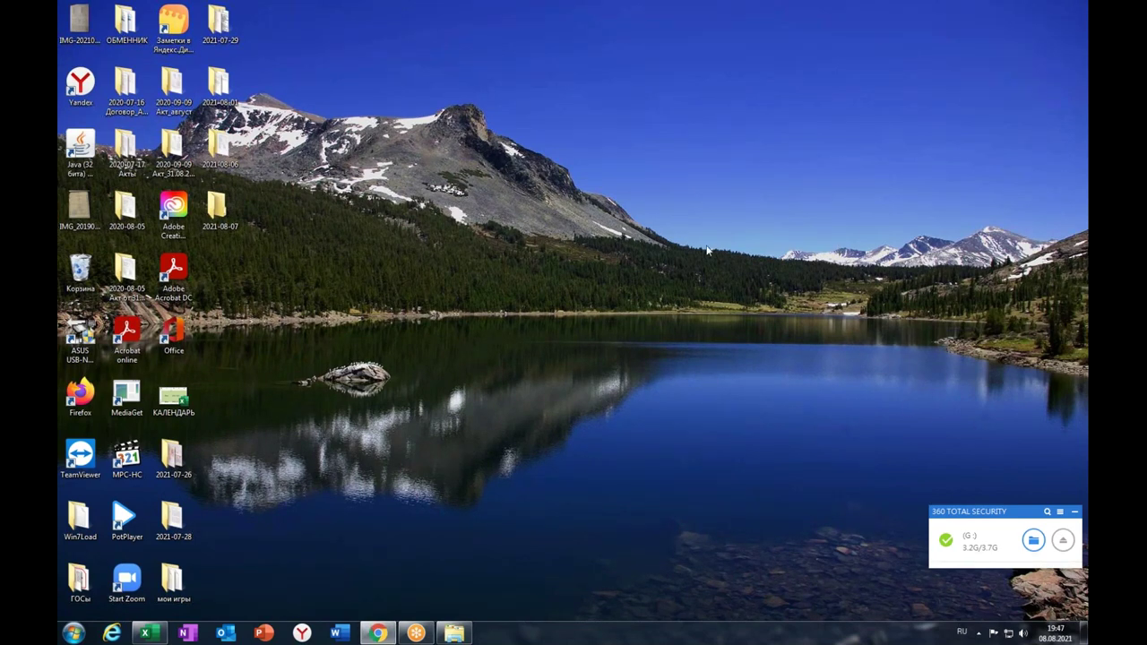